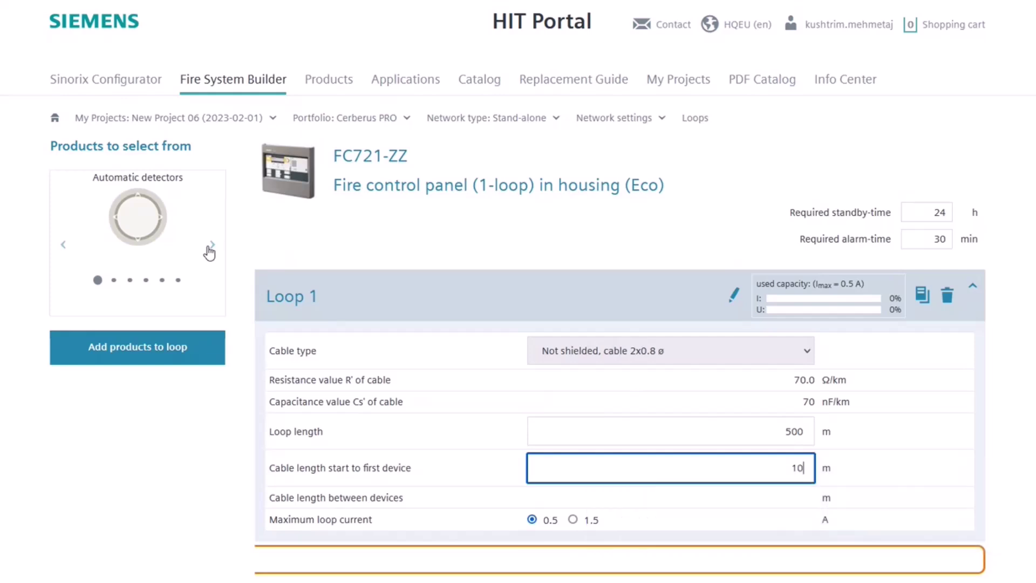
Look through the product categories available for the loop, ending on the automatic detectors
{"action": "left_click", "coordinate": [209, 248]}
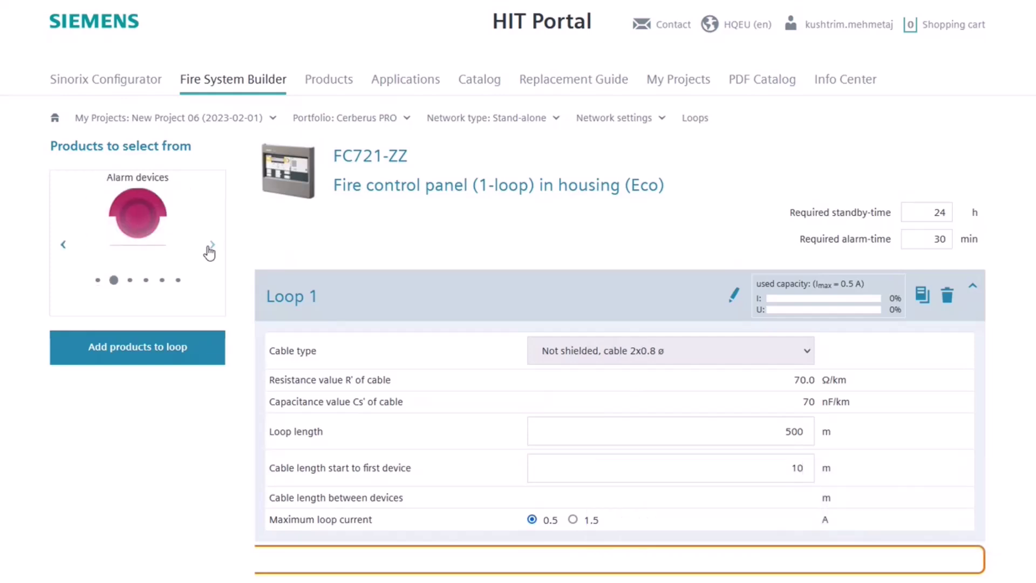
{"action": "left_click", "coordinate": [209, 251]}
{"action": "left_click", "coordinate": [209, 251]}
{"action": "left_click", "coordinate": [210, 251]}
{"action": "left_click", "coordinate": [209, 251]}
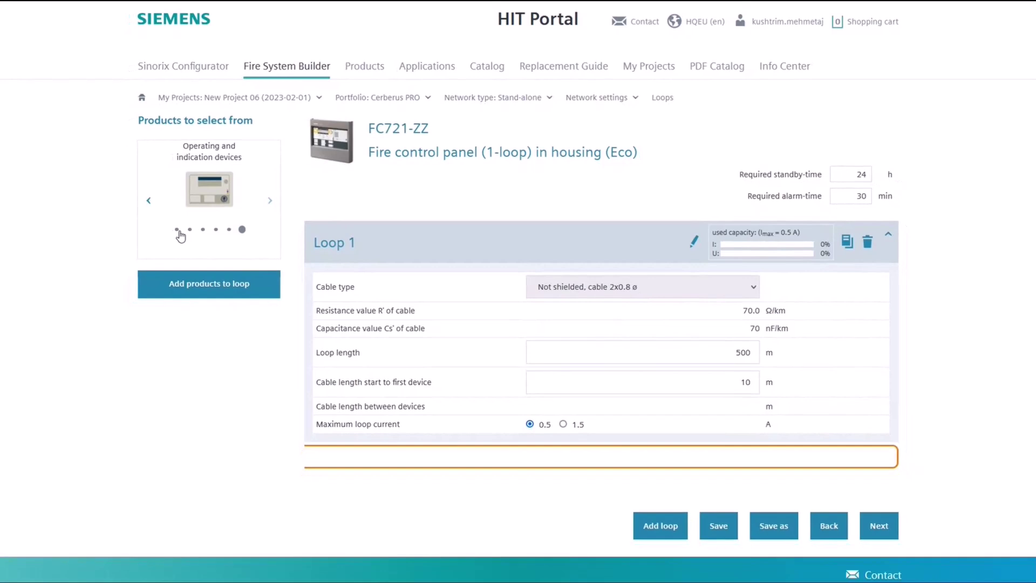
{"action": "left_click", "coordinate": [177, 230]}
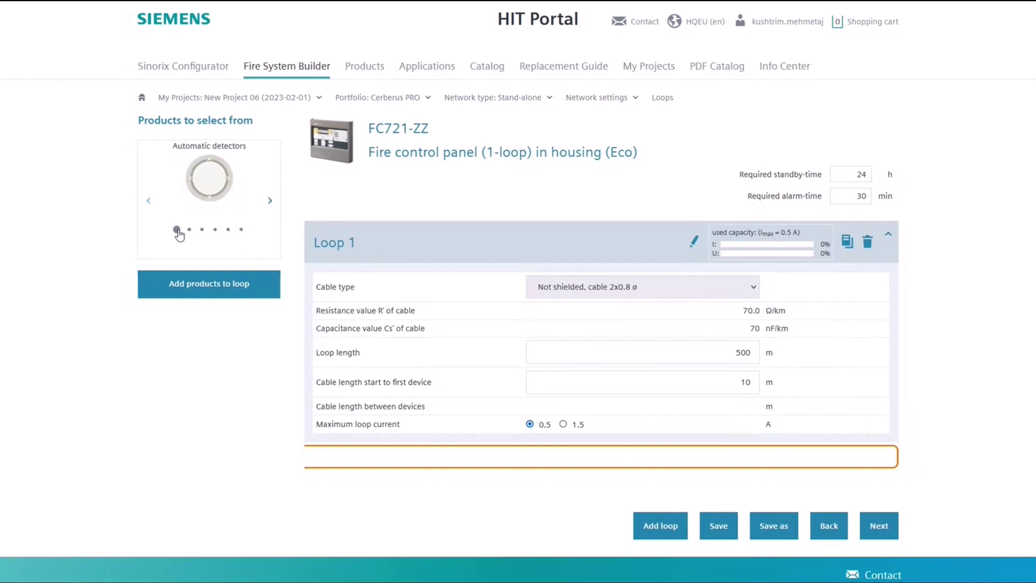
Filter the automatic detectors by Smoke and Base with loop contact, and add 50 OP720 detectors with DB721 bases to Loop 1
{"action": "left_click", "coordinate": [200, 282]}
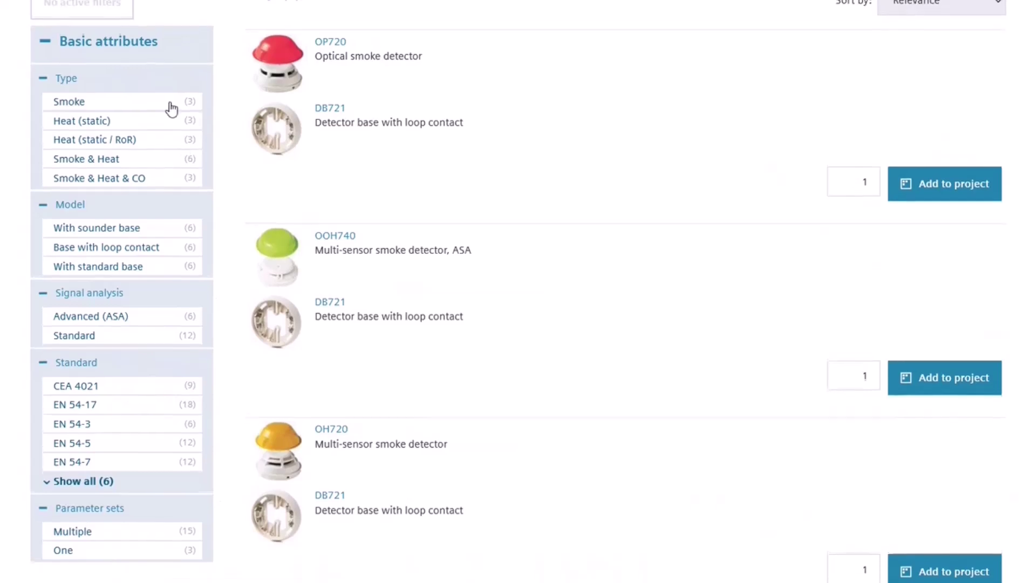
{"action": "left_click", "coordinate": [172, 109]}
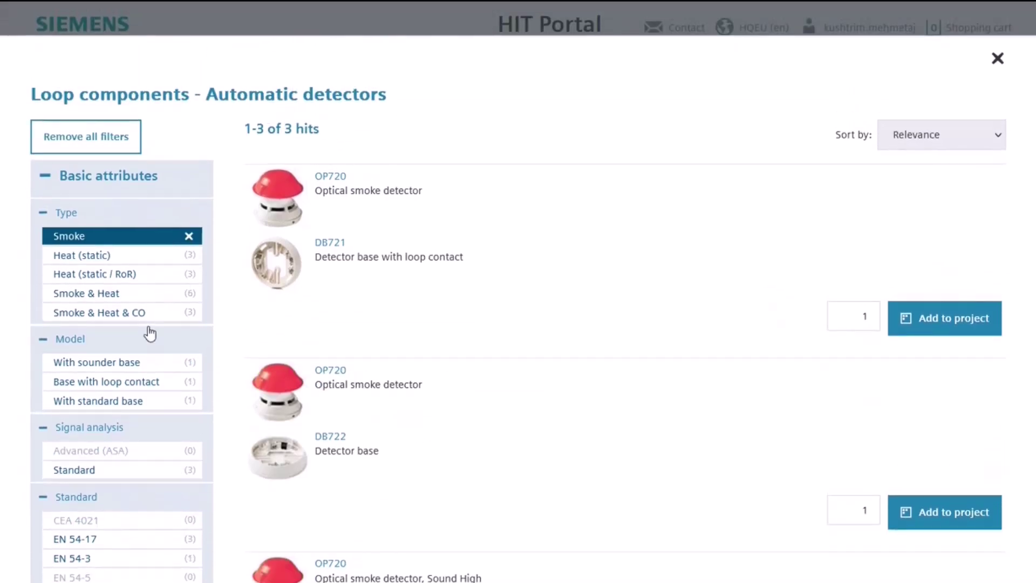
{"action": "left_click", "coordinate": [136, 386]}
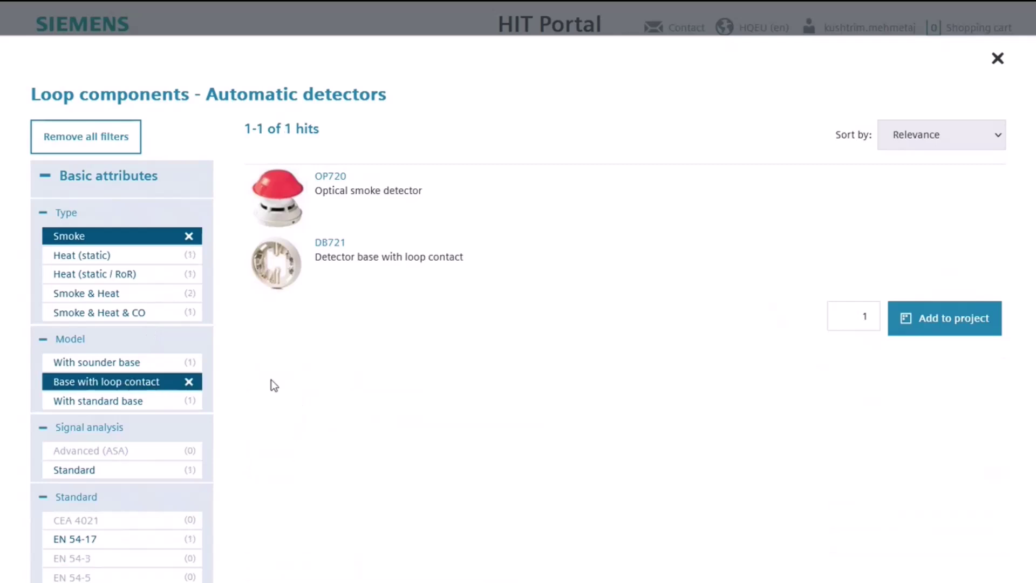
{"action": "double_click", "coordinate": [863, 316]}
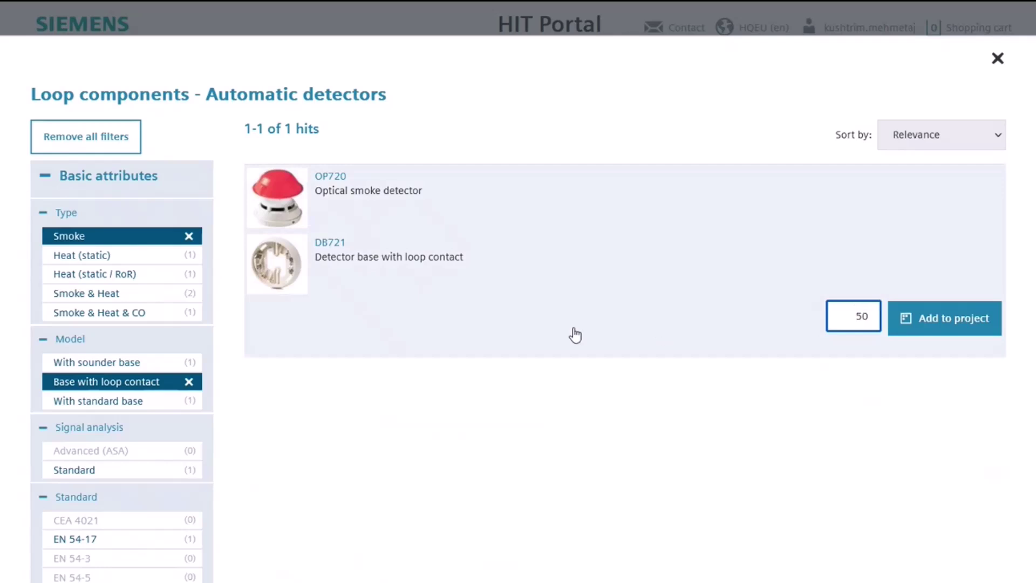
{"action": "left_click", "coordinate": [917, 317]}
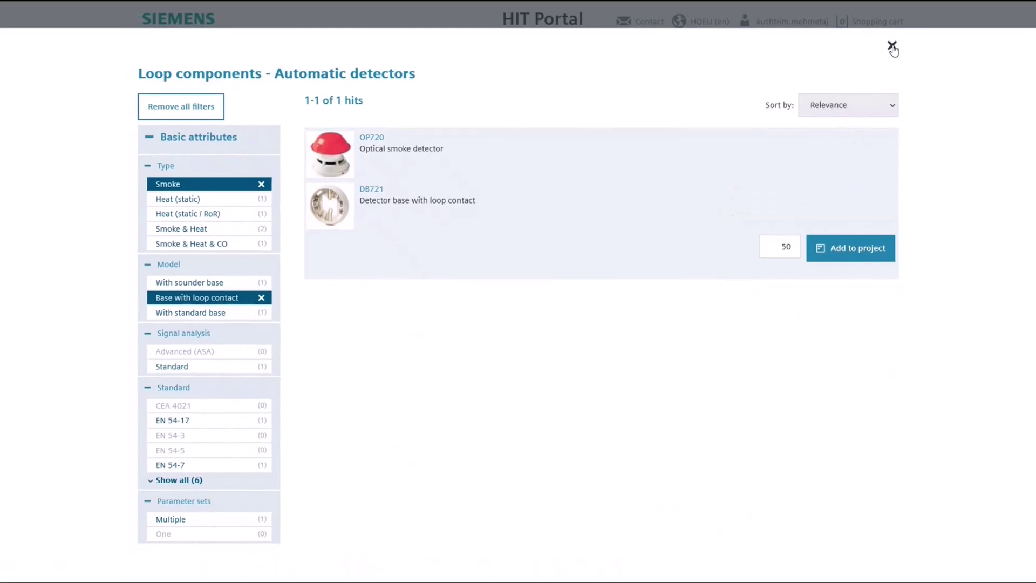
{"action": "left_click", "coordinate": [892, 47]}
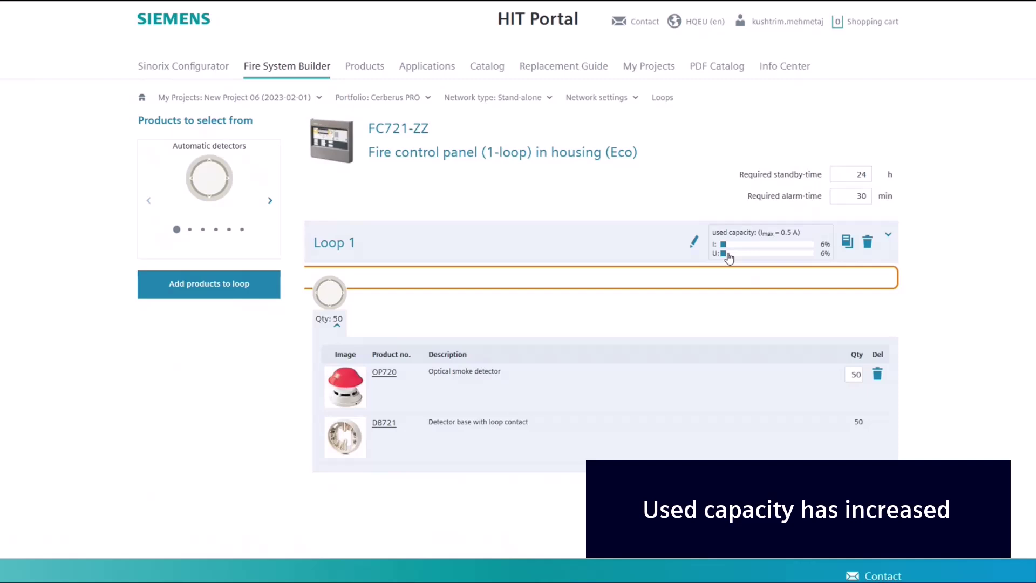
Filter the alarm devices by standard wall mount, Tone, voice type, Flame red color, no customization and Sound High intensity
{"action": "left_click", "coordinate": [333, 331]}
{"action": "left_click", "coordinate": [273, 205]}
{"action": "left_click", "coordinate": [213, 283]}
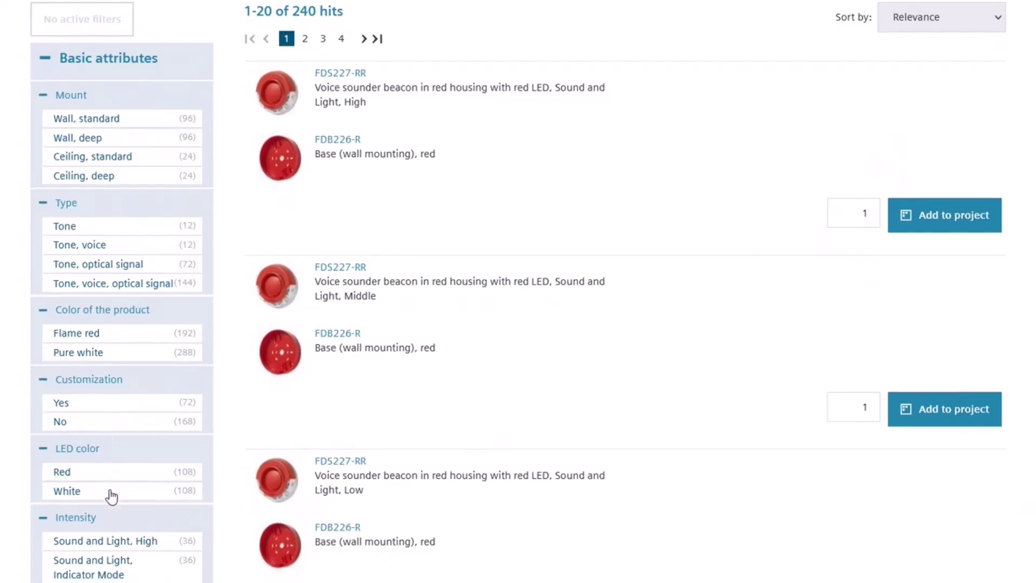
{"action": "scroll", "coordinate": [111, 496], "scroll_direction": "down", "scroll_amount": 3}
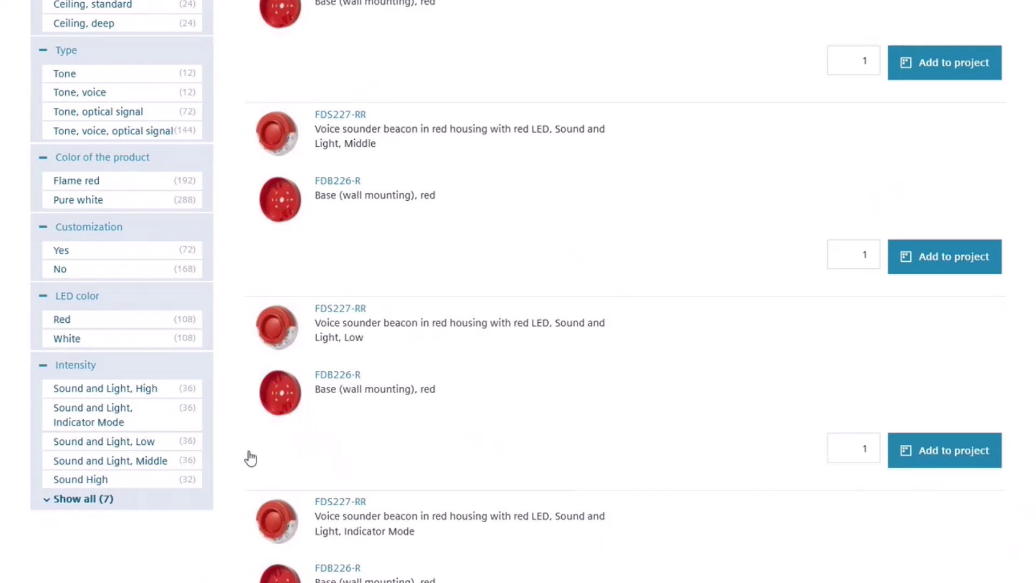
{"action": "scroll", "coordinate": [248, 449], "scroll_direction": "up", "scroll_amount": 3}
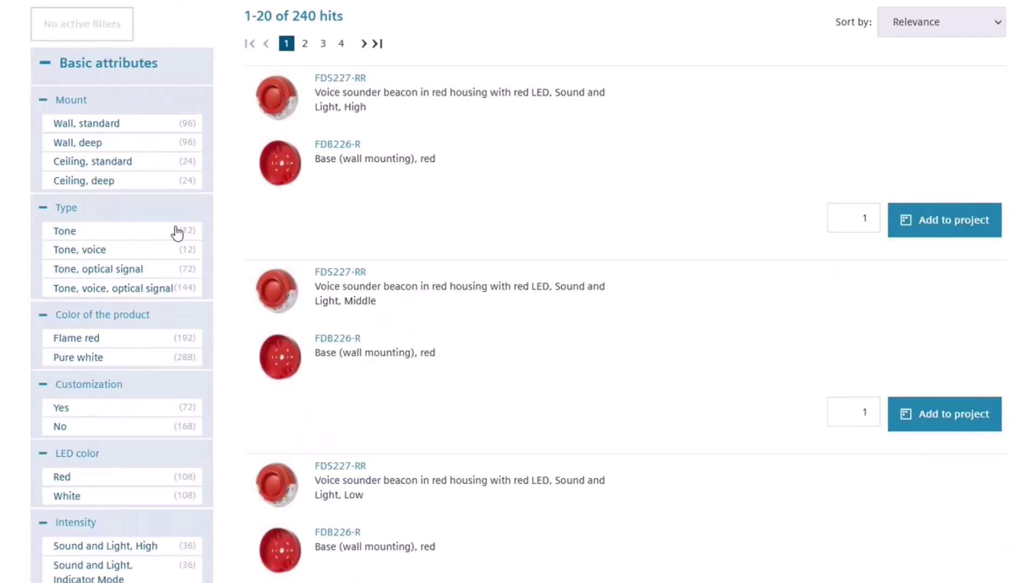
{"action": "left_click", "coordinate": [104, 123]}
{"action": "left_click", "coordinate": [97, 252]}
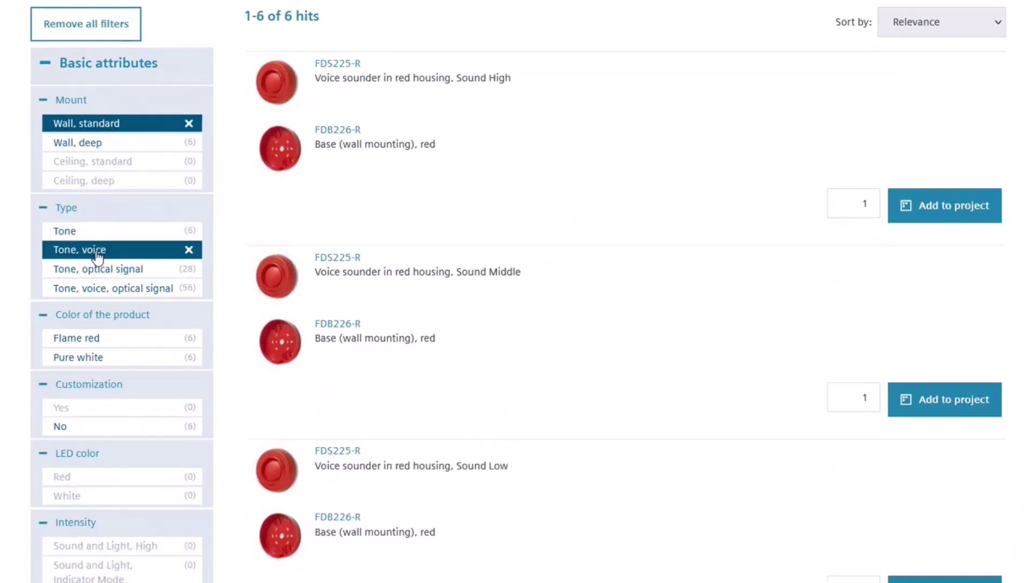
{"action": "left_click", "coordinate": [81, 338]}
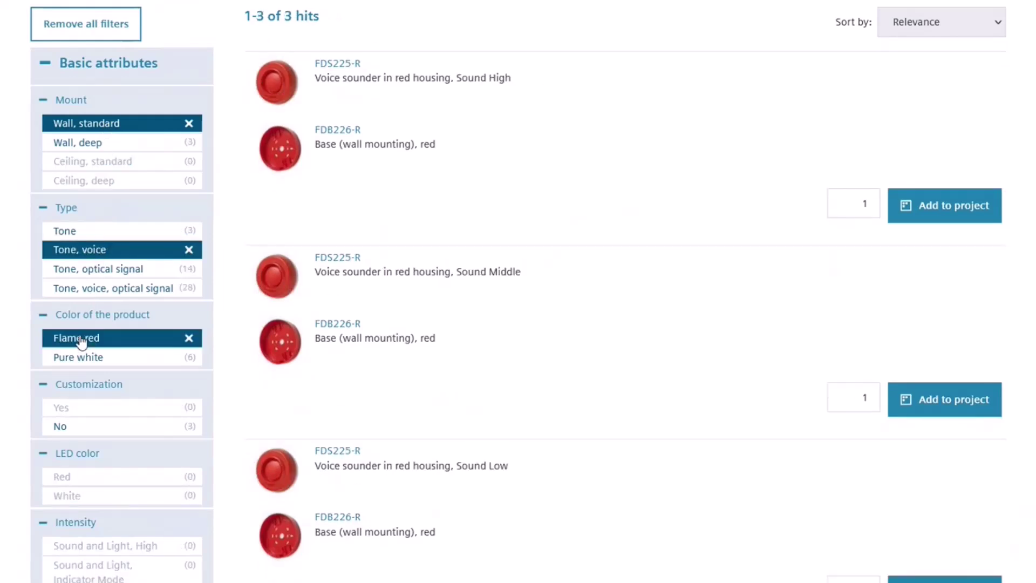
{"action": "left_click", "coordinate": [62, 426]}
{"action": "scroll", "coordinate": [62, 430], "scroll_direction": "down", "scroll_amount": 3}
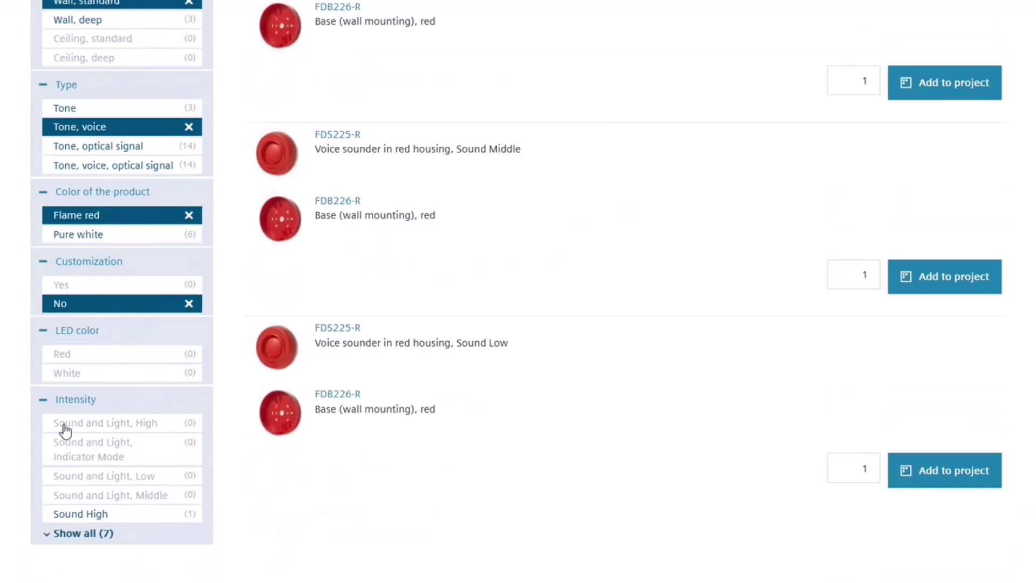
{"action": "left_click", "coordinate": [76, 480]}
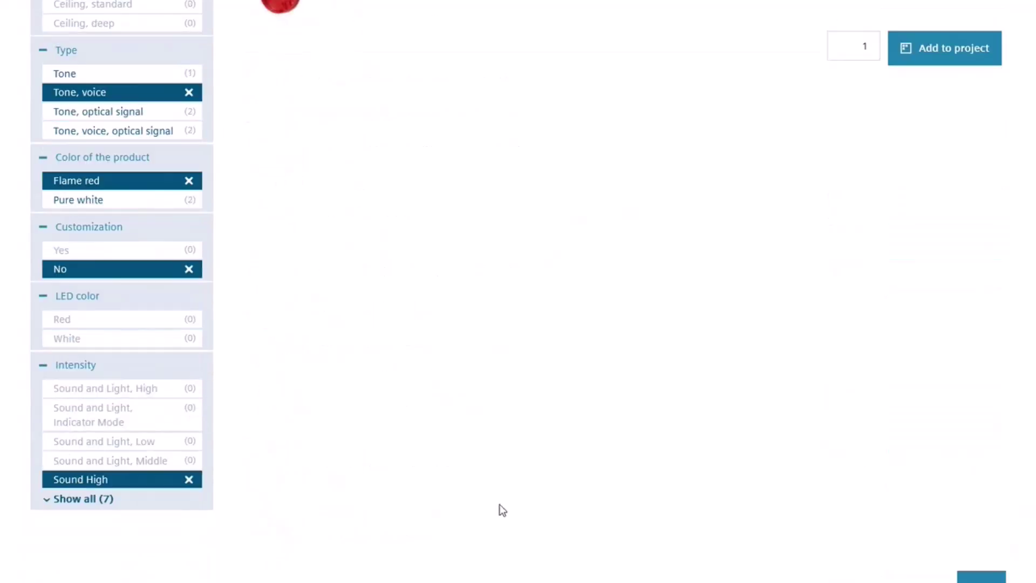
Add 10 FDS225-R voice sounders with FDB226-R red bases to Loop 1 and return to the loop overview
{"action": "scroll", "coordinate": [502, 504], "scroll_direction": "up", "scroll_amount": 3}
{"action": "double_click", "coordinate": [858, 204]}
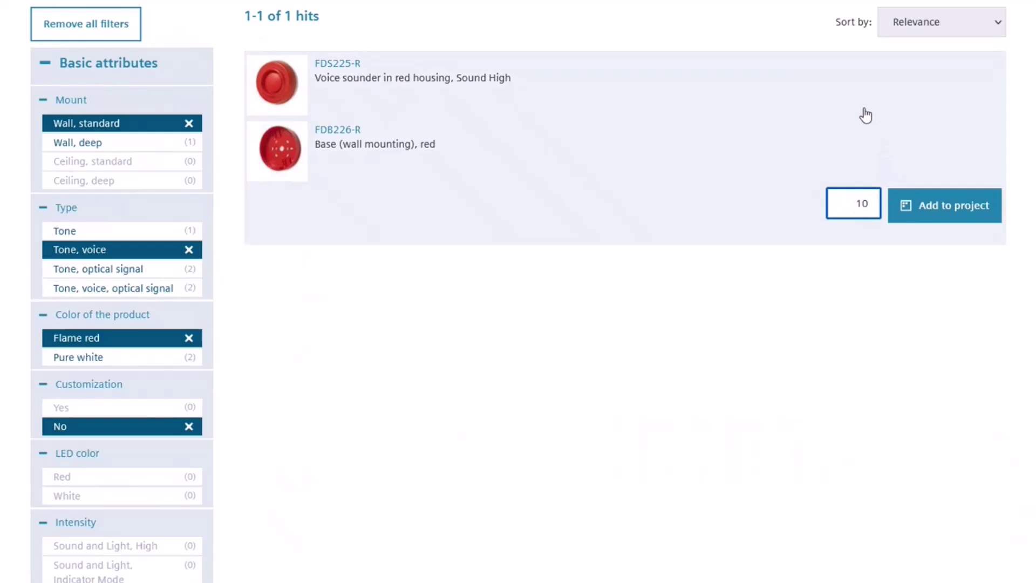
{"action": "left_click", "coordinate": [920, 209]}
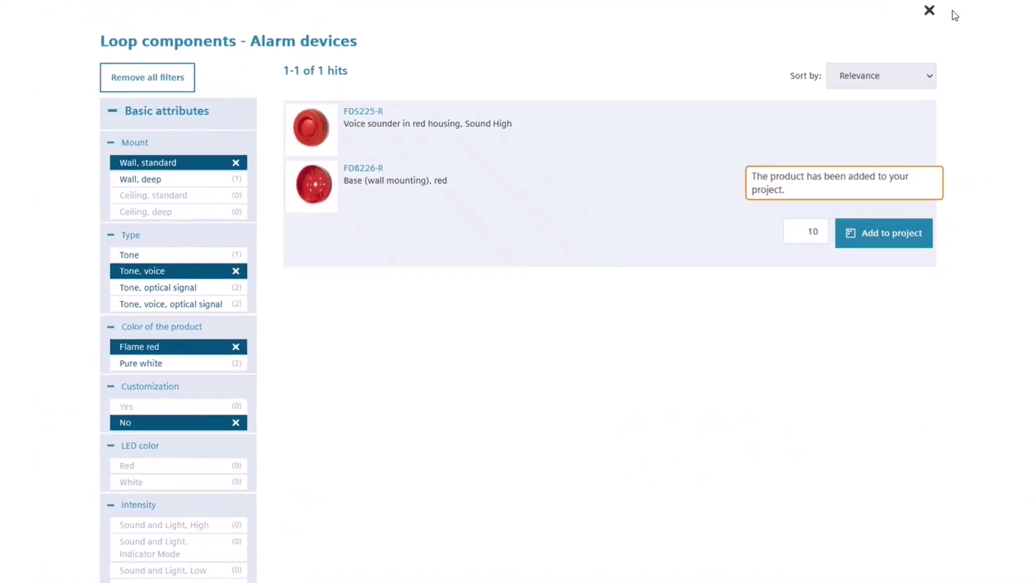
{"action": "left_click", "coordinate": [933, 7]}
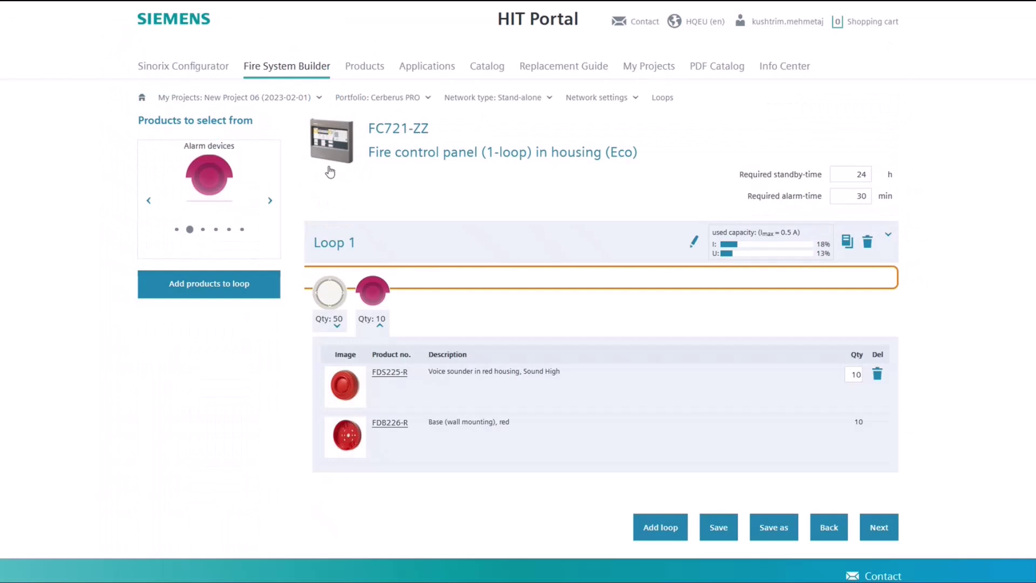
Filter the manual call points by Direct operation and protection category IP44
{"action": "left_click", "coordinate": [270, 201]}
{"action": "left_click", "coordinate": [232, 281]}
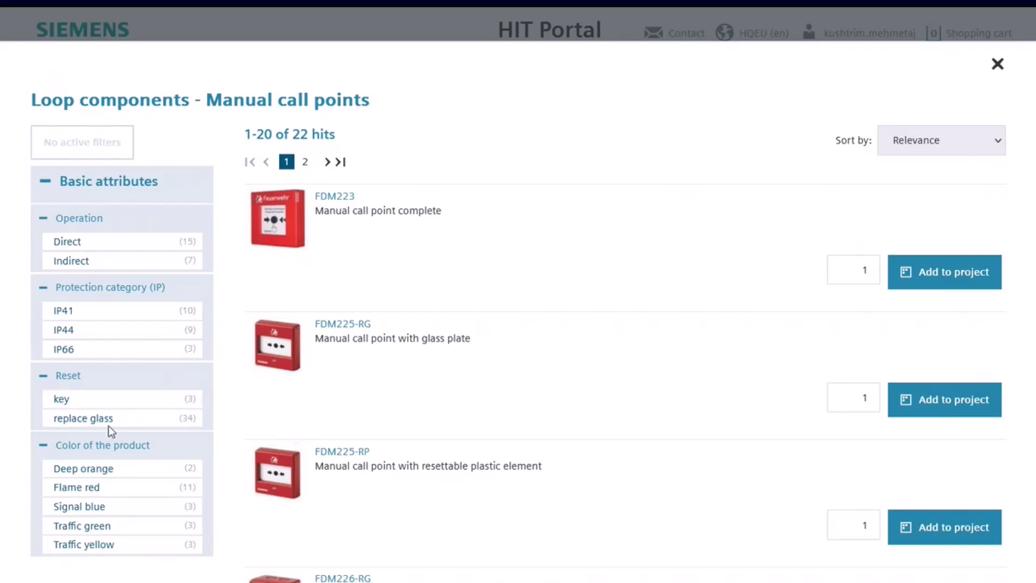
{"action": "left_click", "coordinate": [93, 243]}
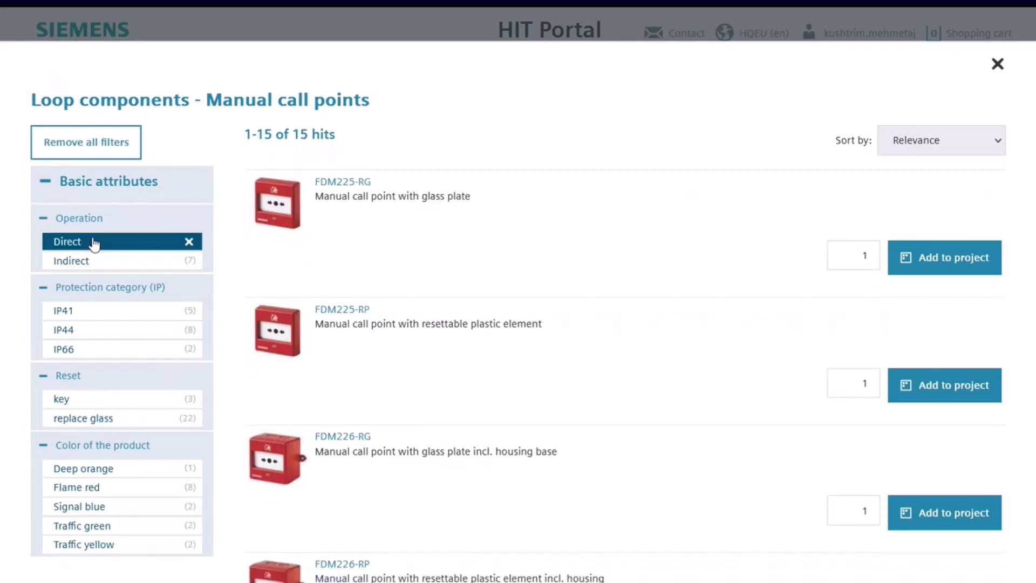
{"action": "left_click", "coordinate": [70, 311]}
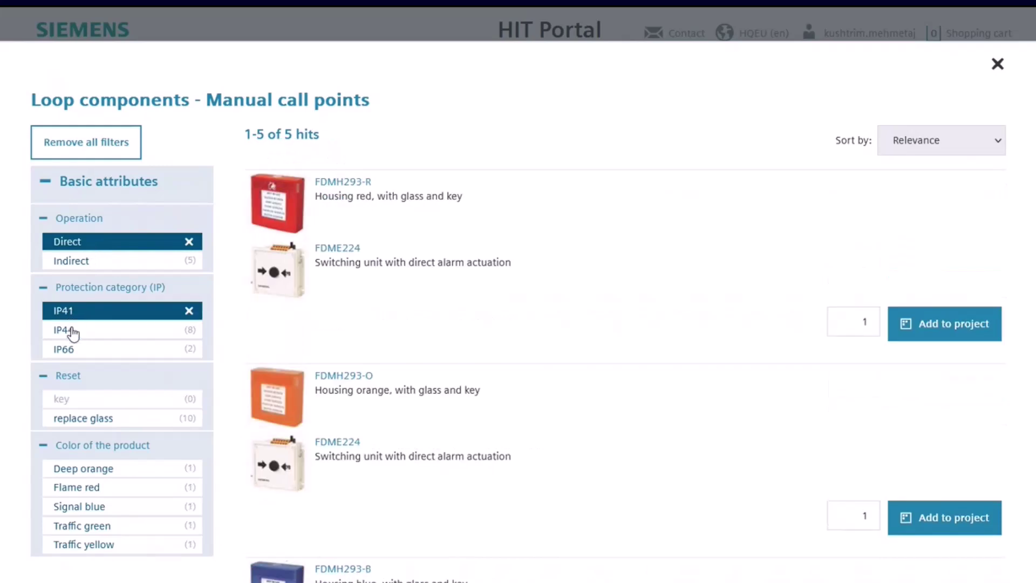
{"action": "left_click", "coordinate": [73, 332]}
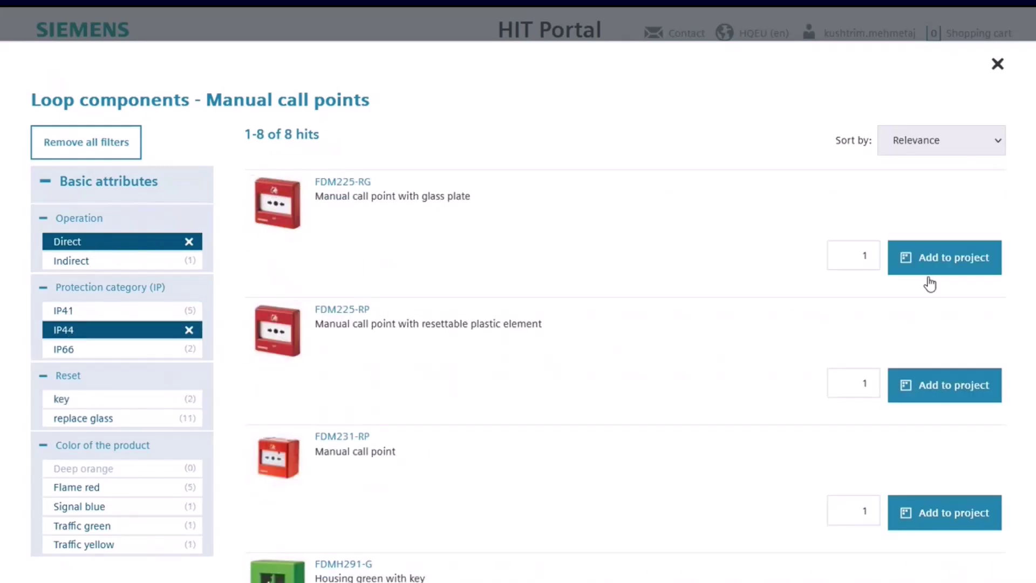
Add the FDM225-RG manual call point with glass plate to Loop 1 and set its quantity to 10
{"action": "left_click", "coordinate": [933, 261]}
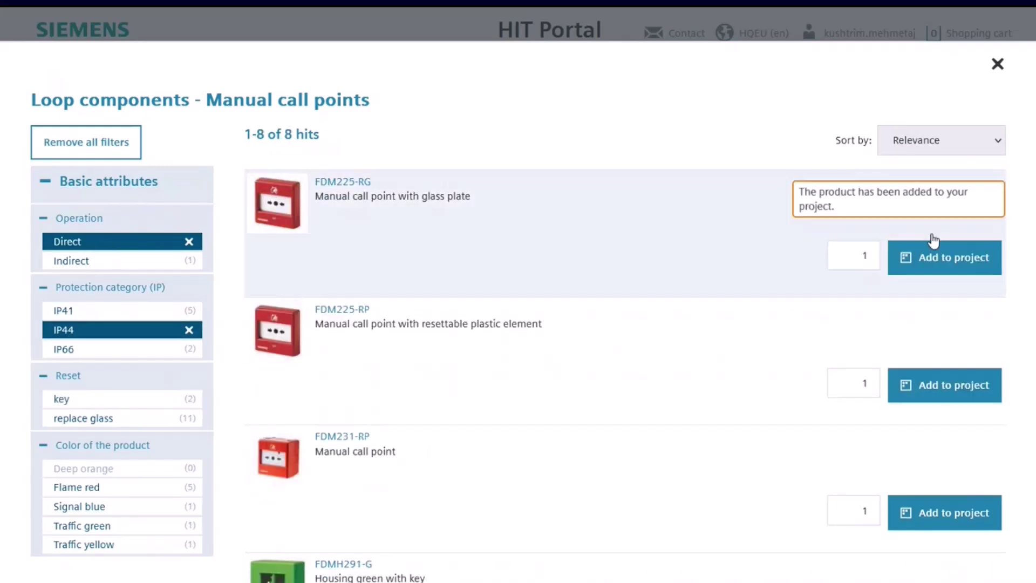
{"action": "left_click", "coordinate": [995, 64]}
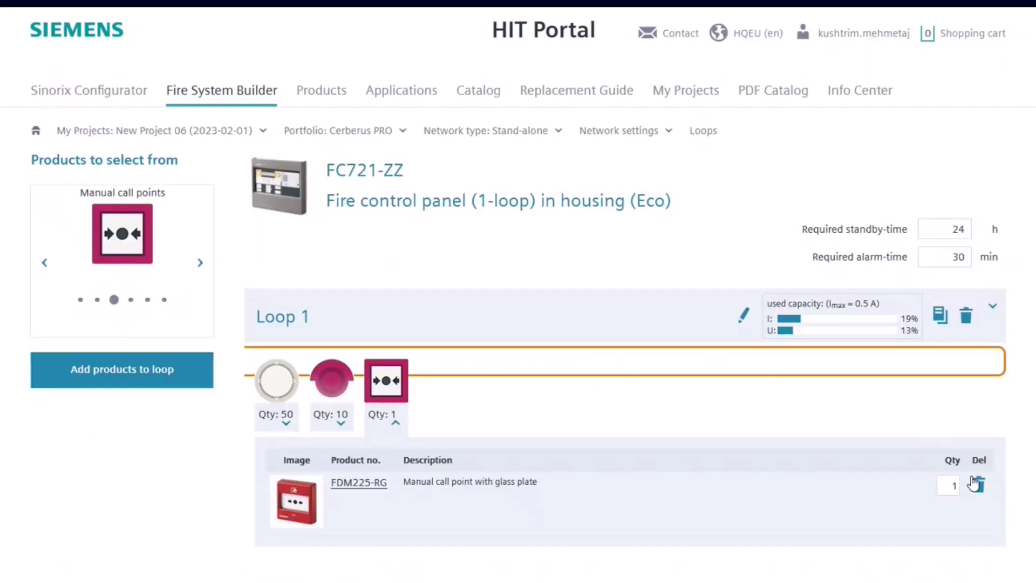
{"action": "left_click", "coordinate": [940, 489]}
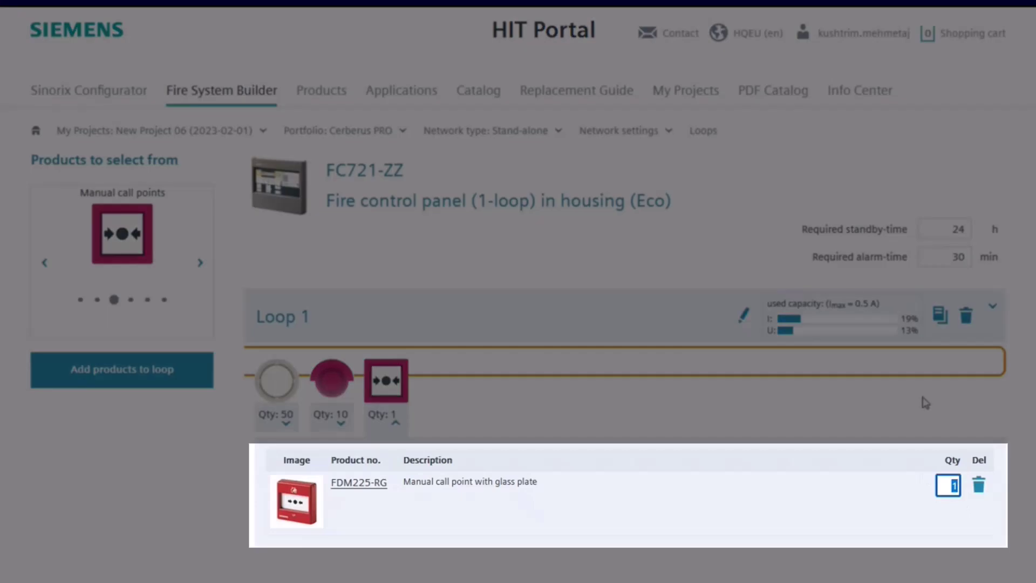
{"action": "type", "text": "10"}
{"action": "key", "text": "Return"}
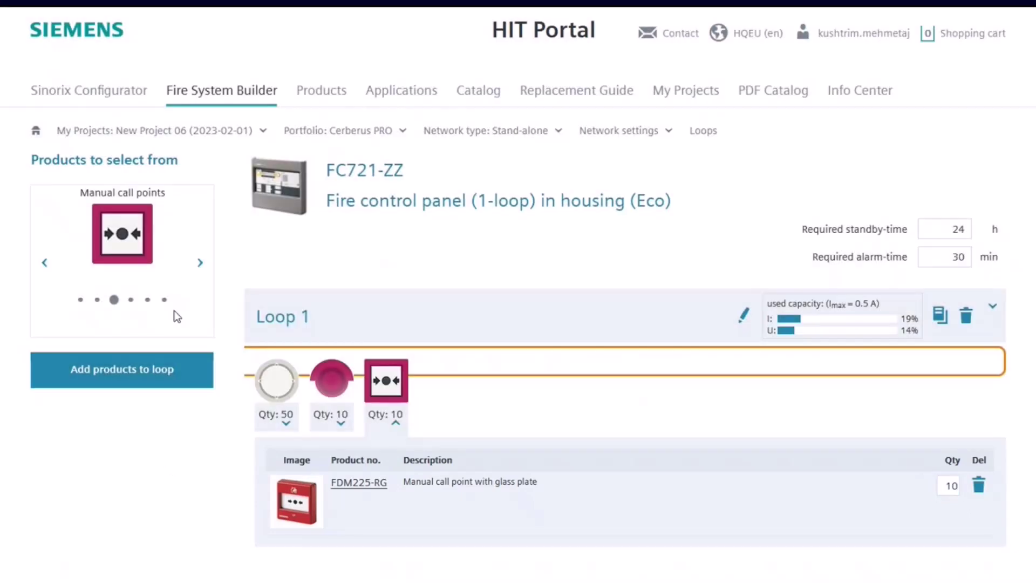
Add 10 FDCI221 single-input modules to Loop 1 and return to the loop overview
{"action": "left_click", "coordinate": [190, 264]}
{"action": "left_click", "coordinate": [123, 383]}
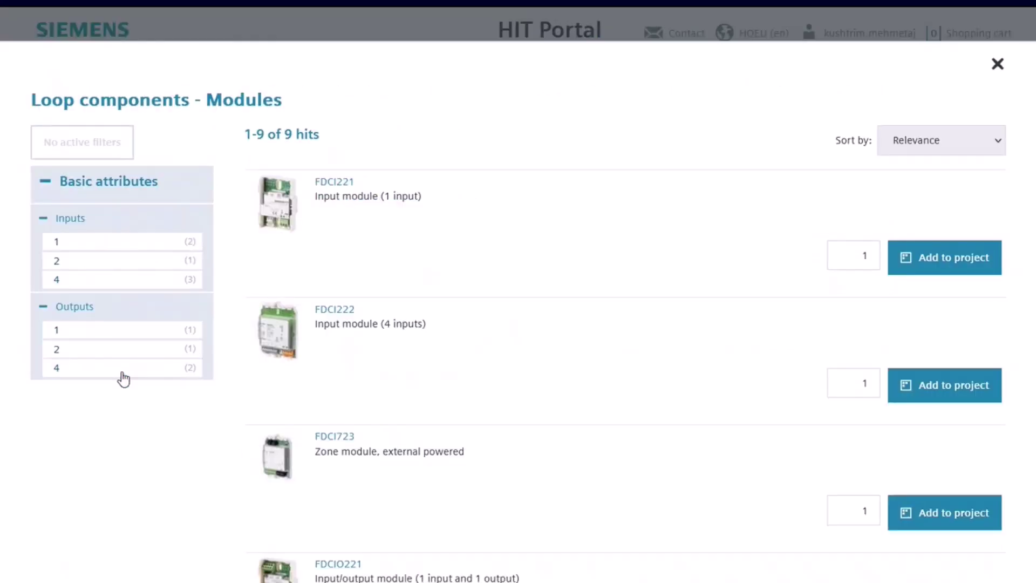
{"action": "left_click", "coordinate": [854, 262]}
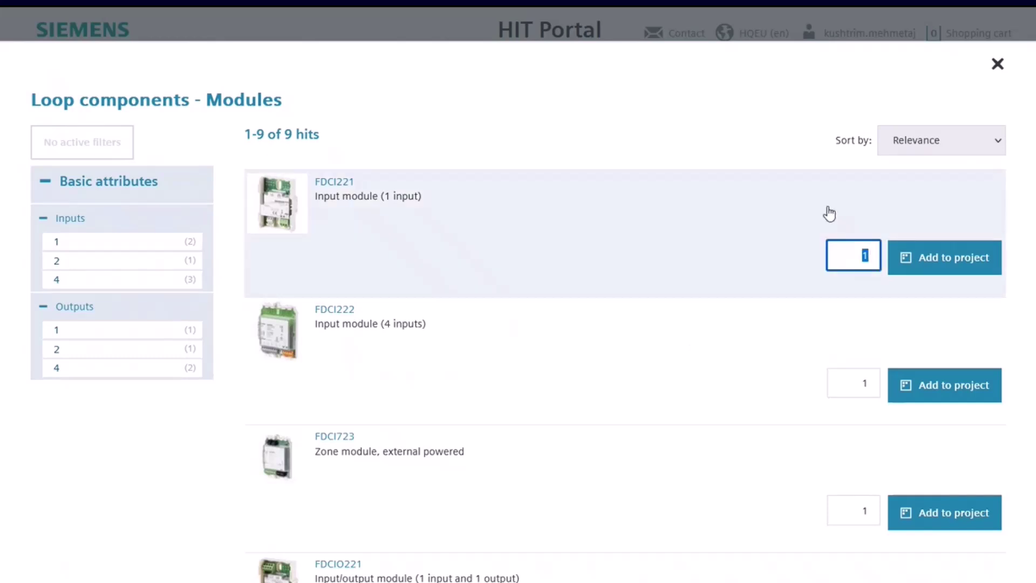
{"action": "left_click", "coordinate": [908, 246]}
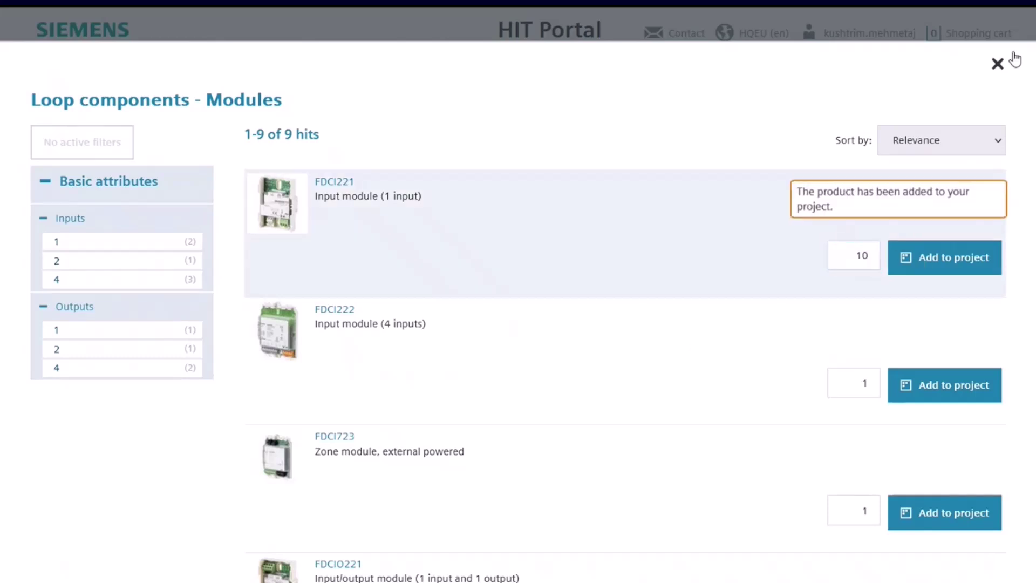
{"action": "left_click", "coordinate": [998, 61]}
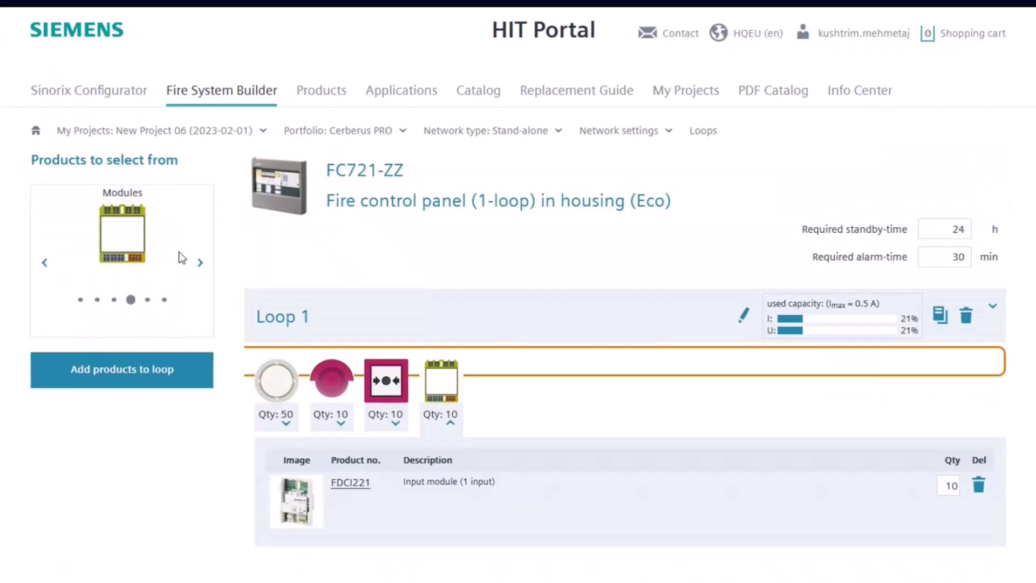
Add one FDL241-9 linear smoke detector with its FDLB291 base to Loop 1 from the special detectors and return to the loop overview
{"action": "left_click", "coordinate": [198, 265]}
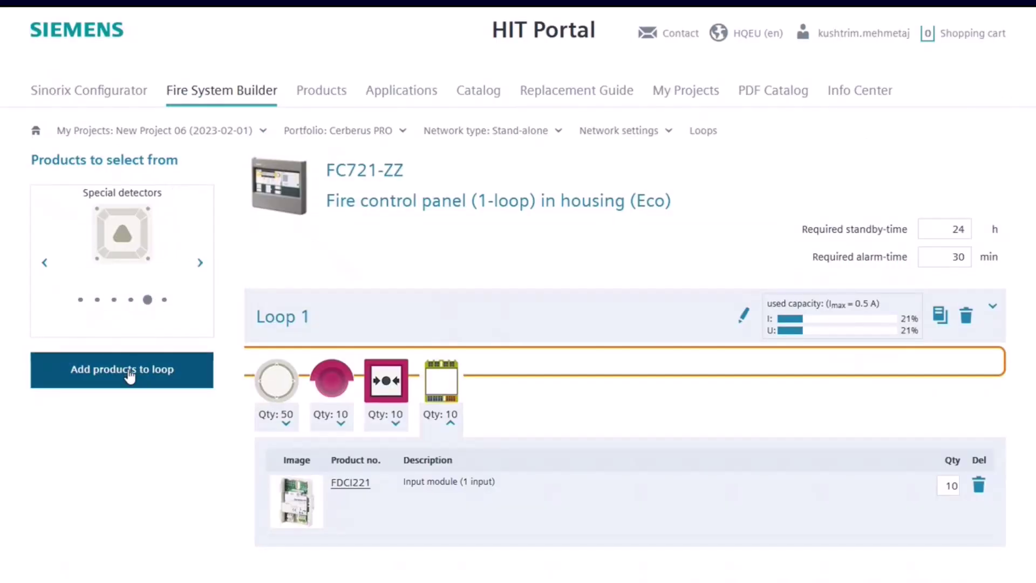
{"action": "left_click", "coordinate": [129, 372]}
{"action": "scroll", "coordinate": [344, 419], "scroll_direction": "down", "scroll_amount": 6}
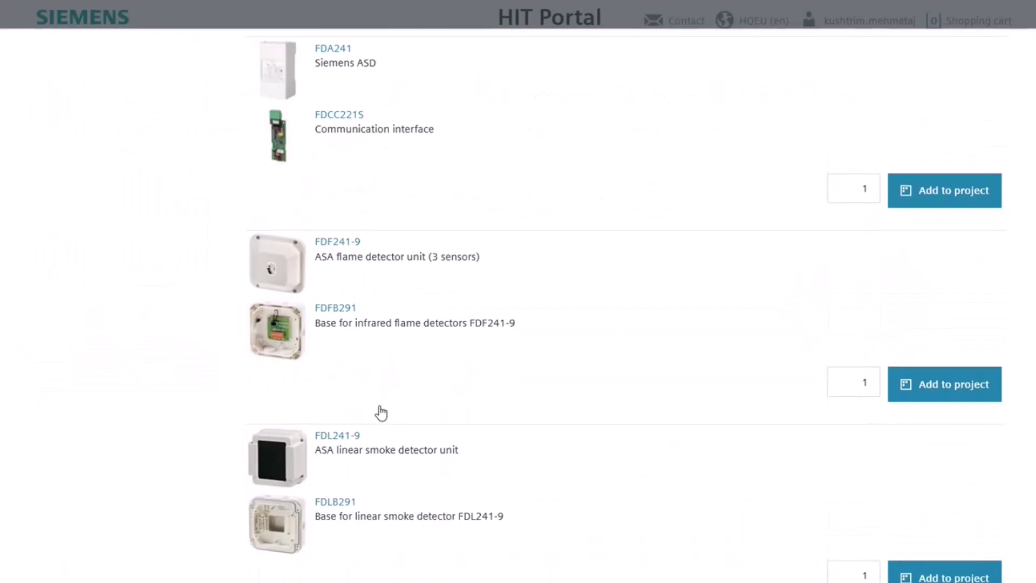
{"action": "left_click", "coordinate": [924, 564]}
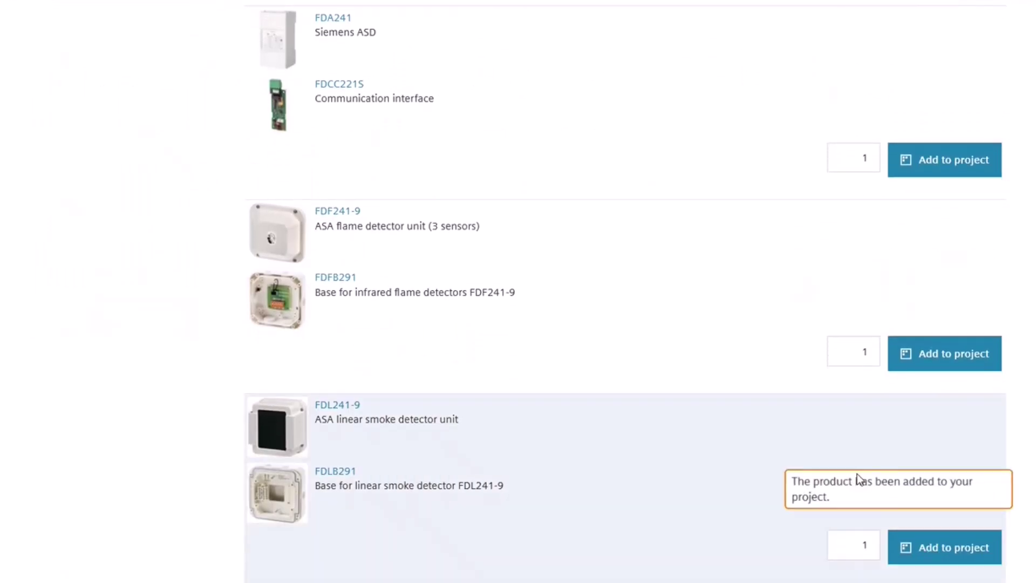
{"action": "scroll", "coordinate": [749, 349], "scroll_direction": "up", "scroll_amount": 6}
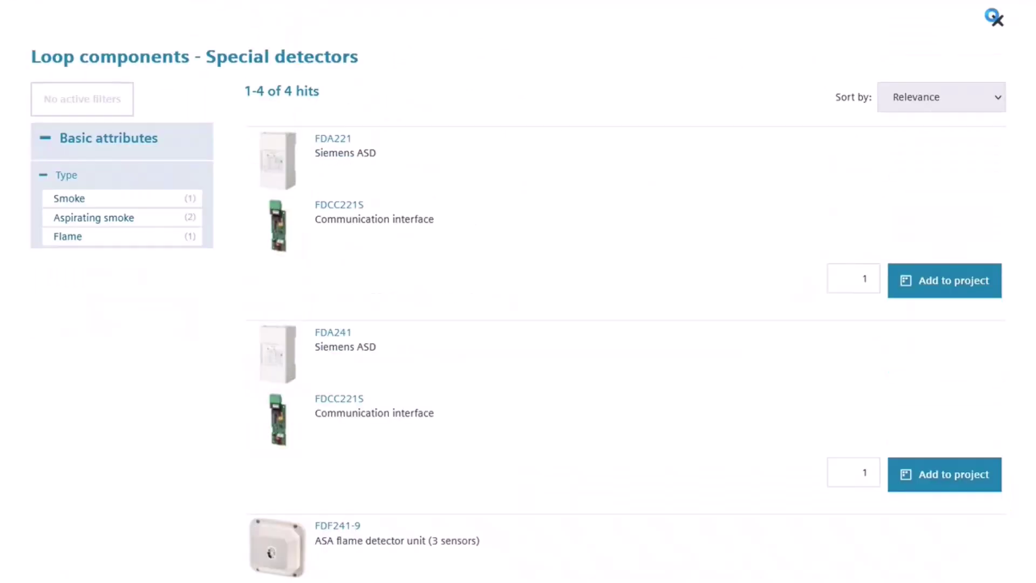
{"action": "left_click", "coordinate": [997, 21]}
Add 10 FDCAI221 addressable alarm indicators to Loop 1 from the operating and indication devices and collapse their details in the loop overview
{"action": "left_click", "coordinate": [201, 224]}
{"action": "left_click", "coordinate": [122, 326]}
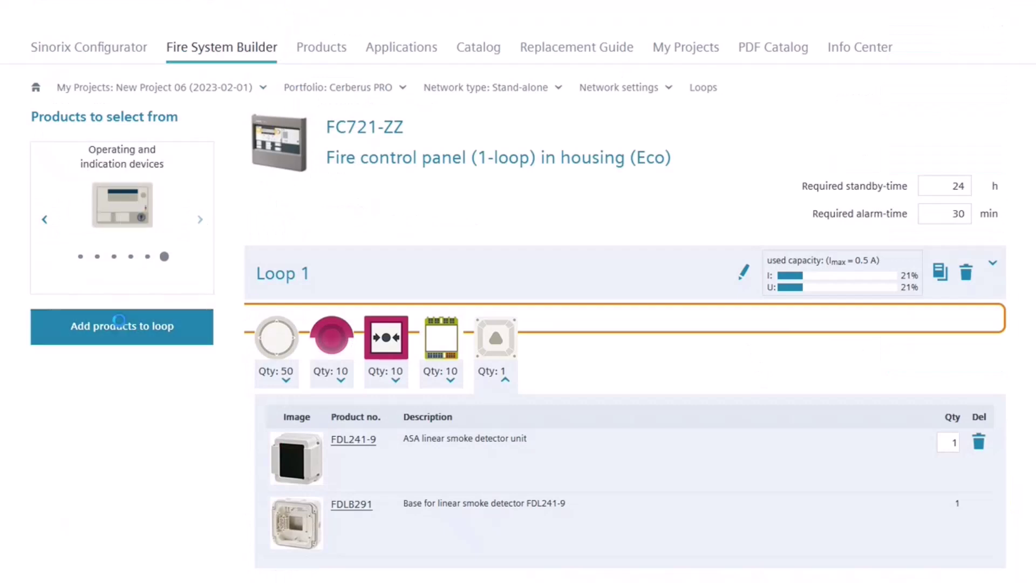
{"action": "scroll", "coordinate": [431, 264], "scroll_direction": "down", "scroll_amount": 2}
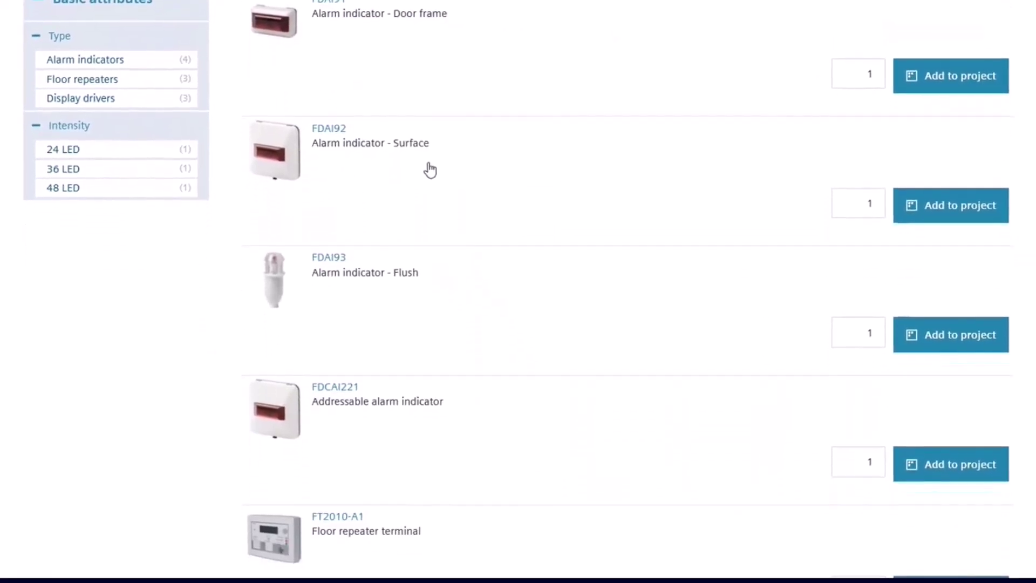
{"action": "left_click", "coordinate": [857, 460]}
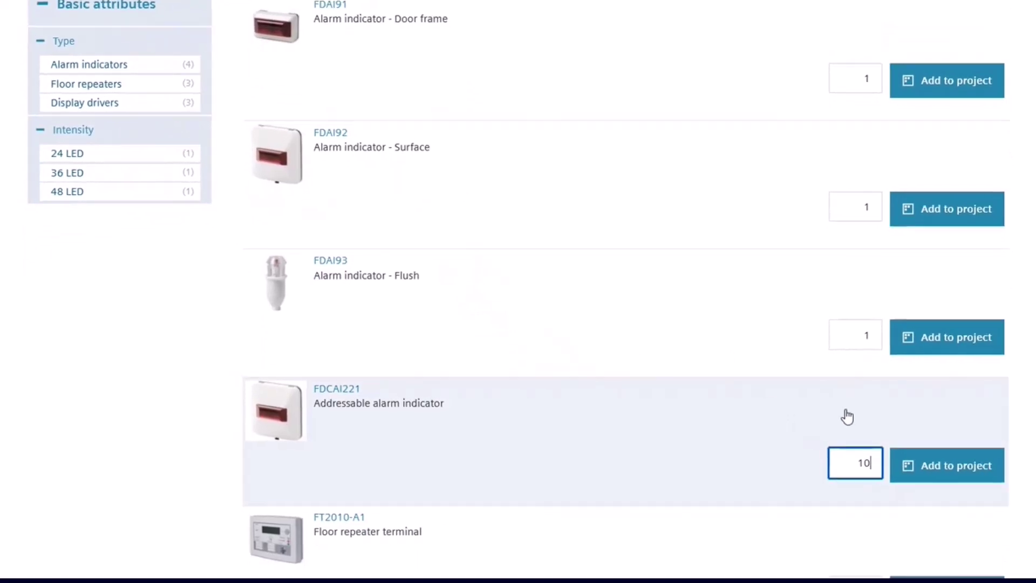
{"action": "left_click", "coordinate": [928, 475]}
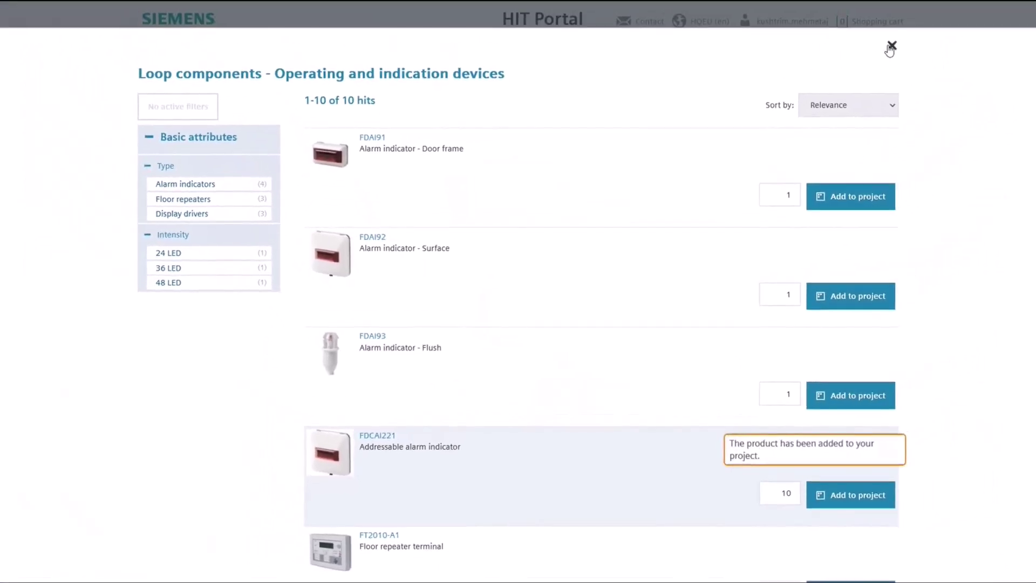
{"action": "left_click", "coordinate": [891, 45]}
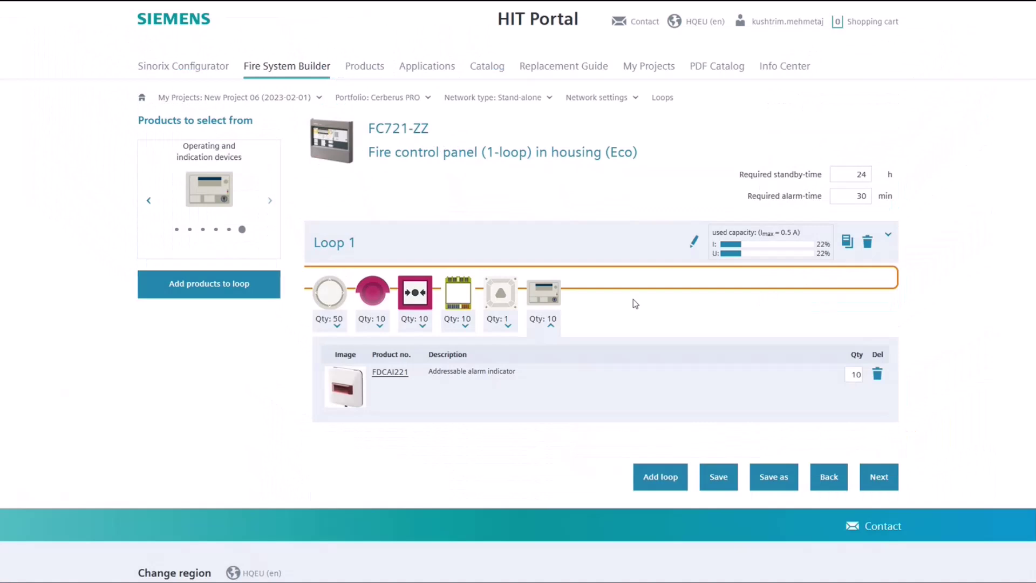
{"action": "left_click", "coordinate": [548, 326]}
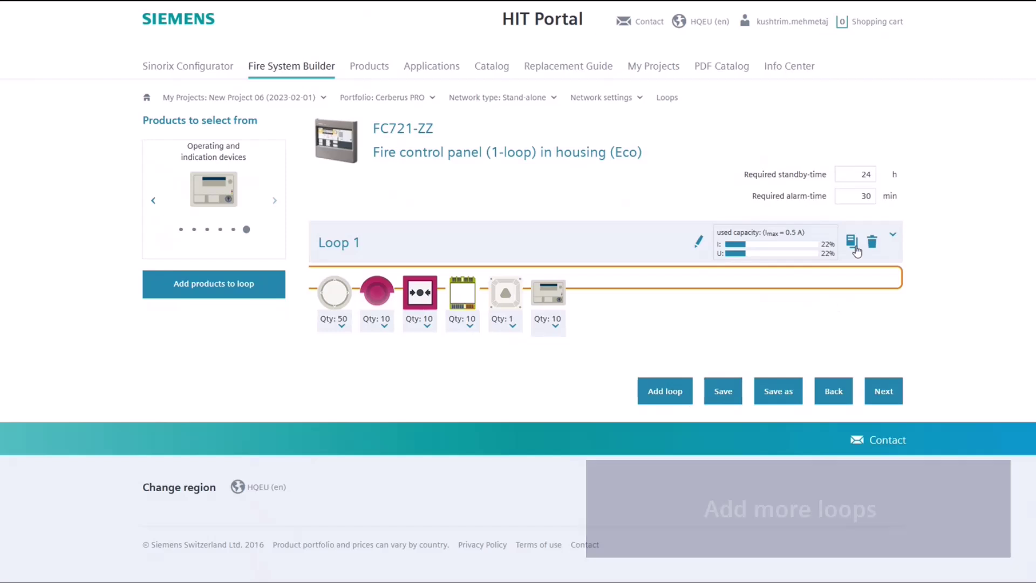
Duplicate Loop 1 with all its devices and delete the copied loop
{"action": "left_click", "coordinate": [856, 249]}
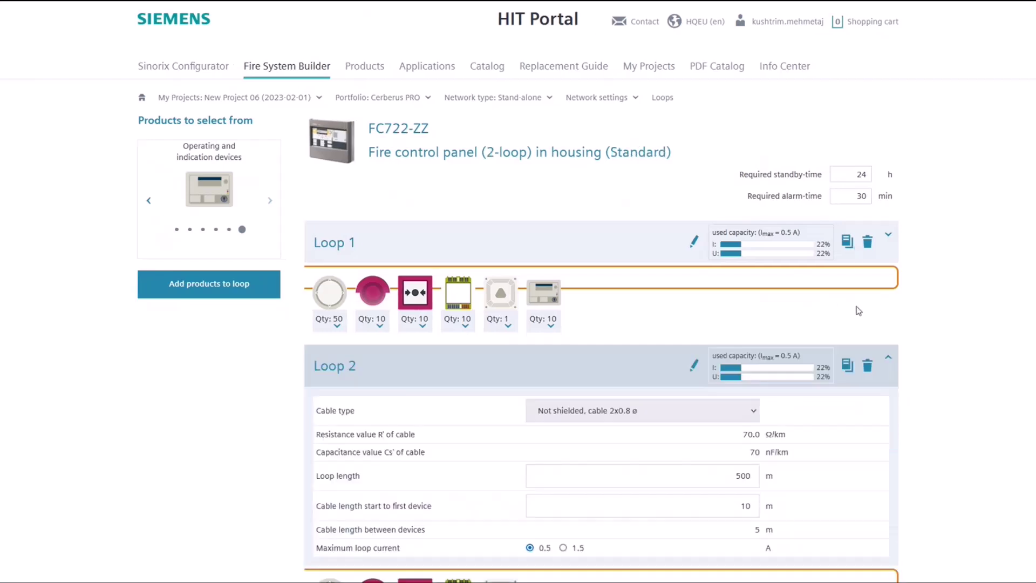
{"action": "scroll", "coordinate": [851, 312], "scroll_direction": "down", "scroll_amount": 3}
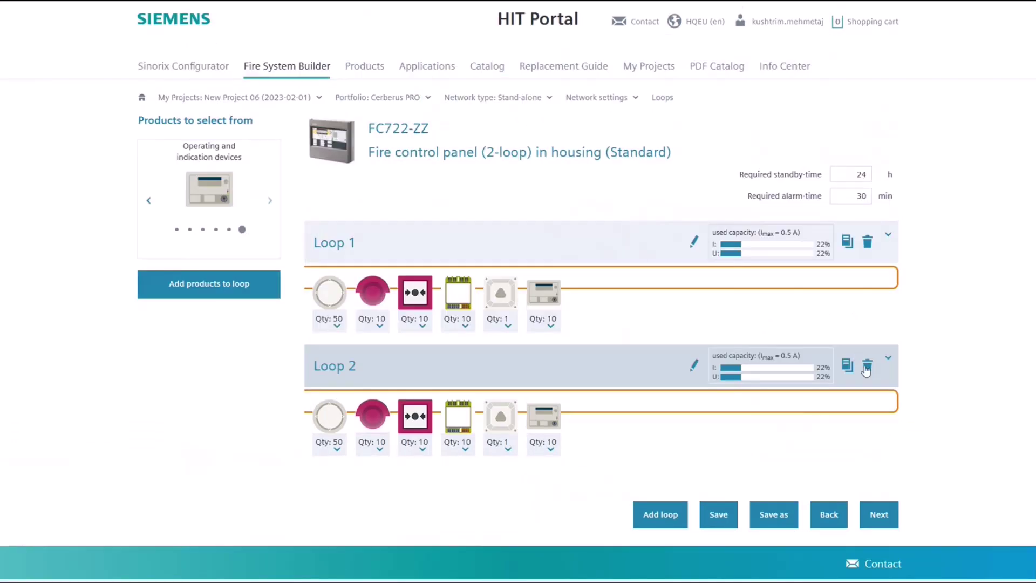
{"action": "left_click", "coordinate": [867, 366]}
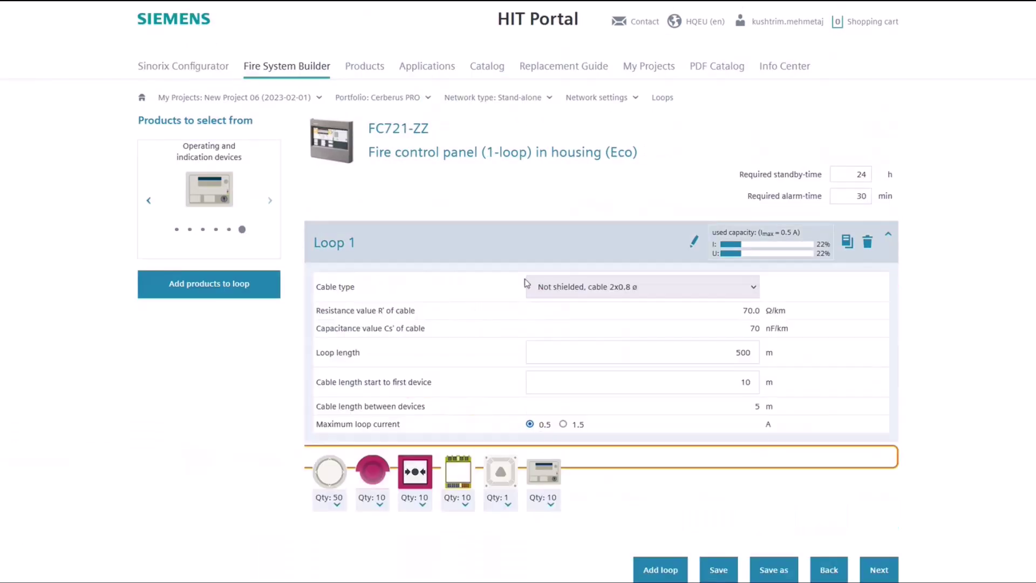
Rename Loop 1 as Test 1
{"action": "left_click", "coordinate": [694, 241]}
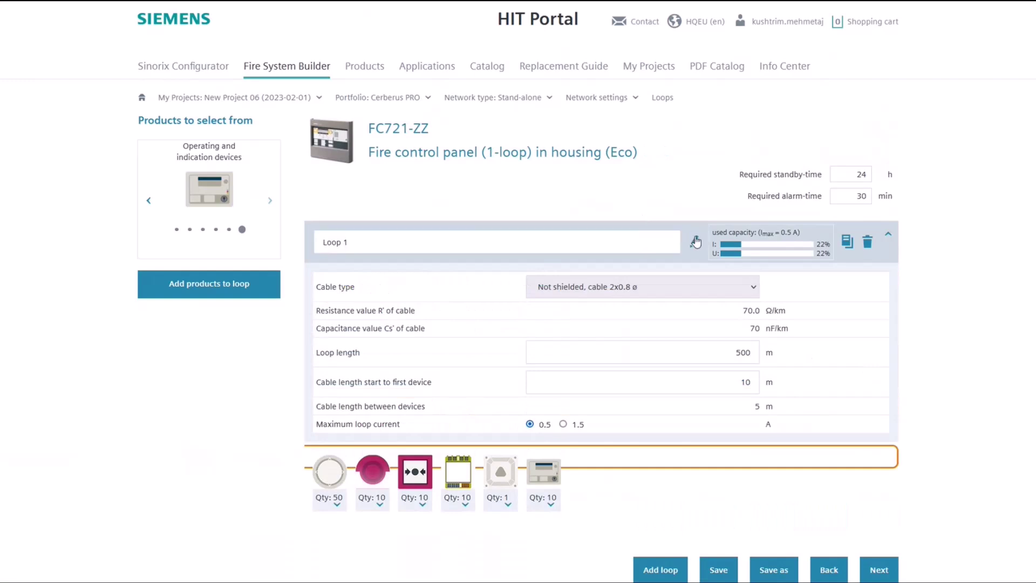
{"action": "left_click_drag", "start_coordinate": [365, 241], "coordinate": [284, 234]}
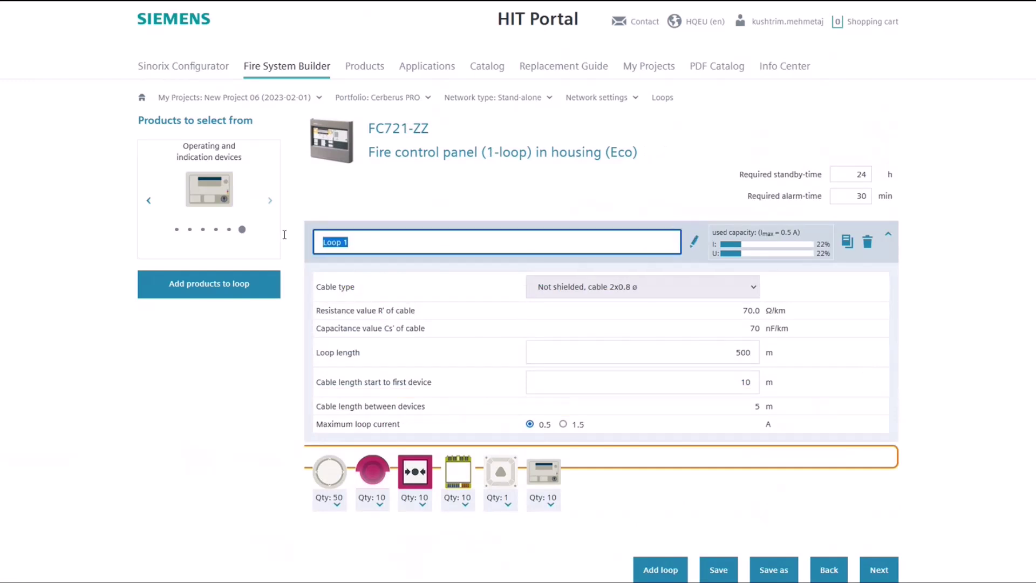
{"action": "type", "text": "Test"}
{"action": "left_click", "coordinate": [948, 398]}
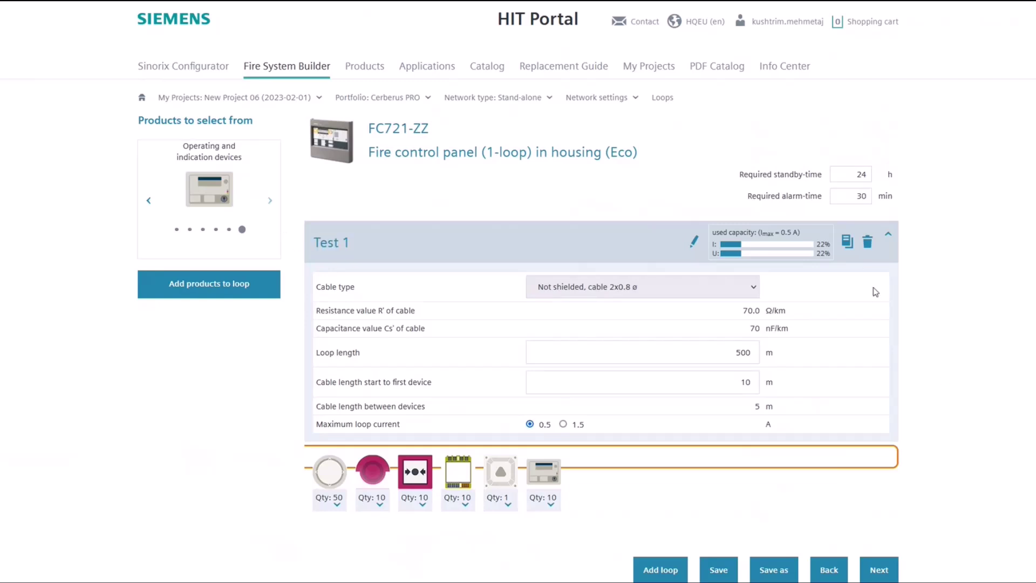
Duplicate the Test 1 loop with its devices and duplicate the resulting Loop 2 to add a third loop
{"action": "left_click", "coordinate": [847, 243]}
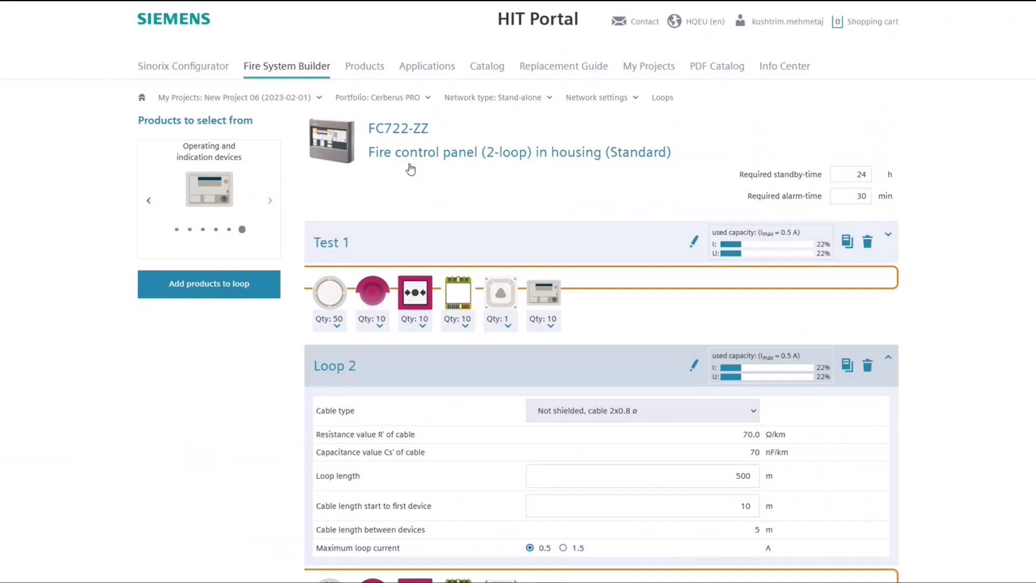
{"action": "left_click", "coordinate": [524, 371]}
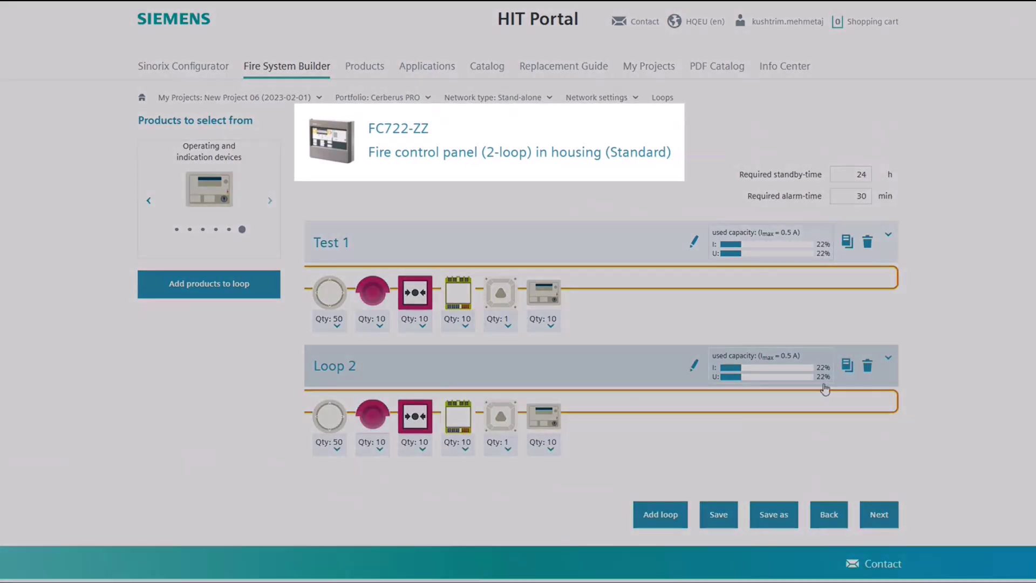
{"action": "left_click", "coordinate": [847, 366]}
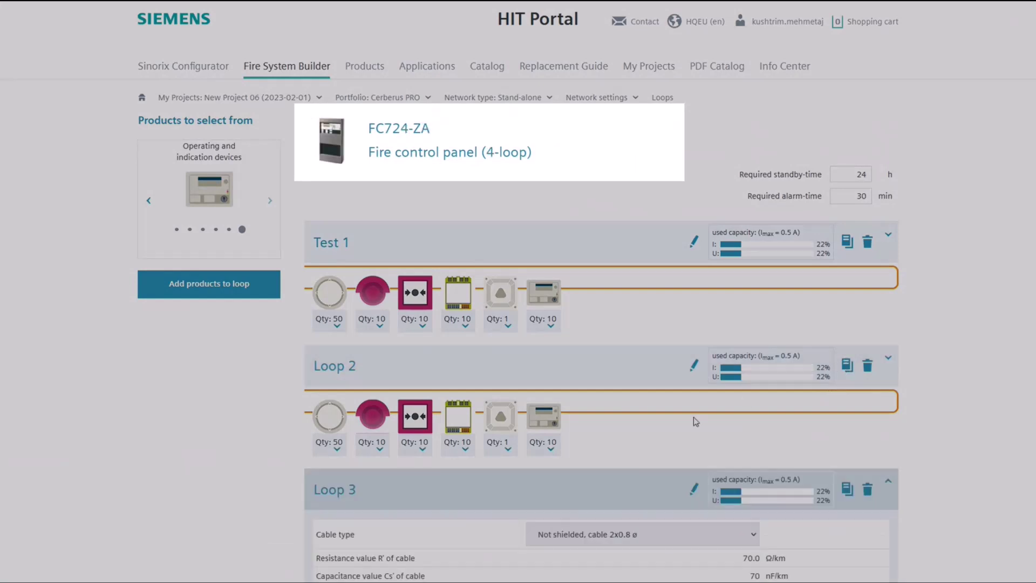